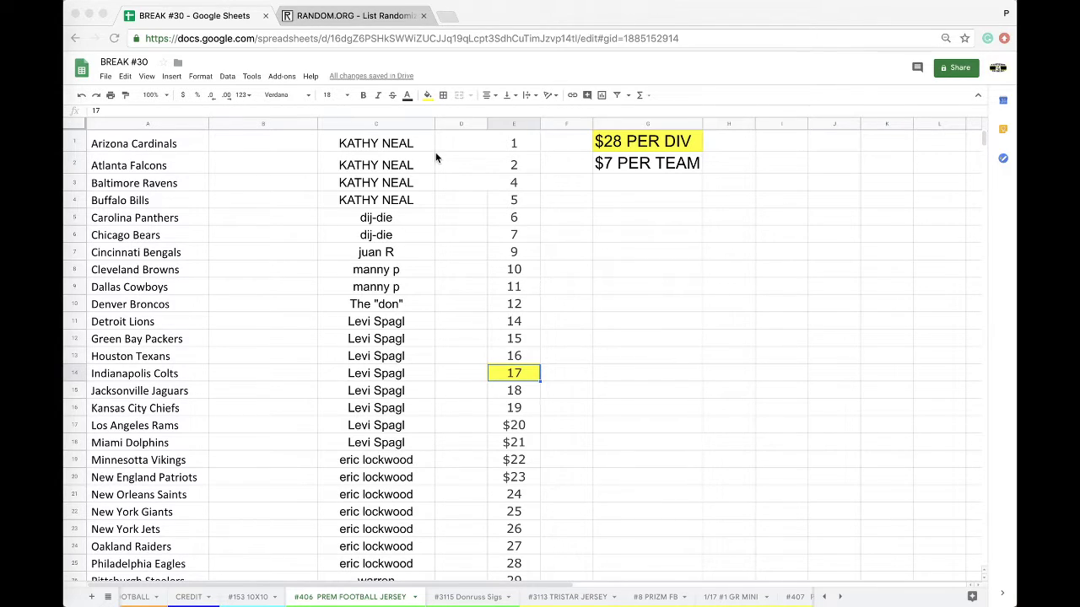
# Step: Review the participant names in column C against the teams, from Arizona Cardinals down to Washington Redskins
pyautogui.click(385, 144)
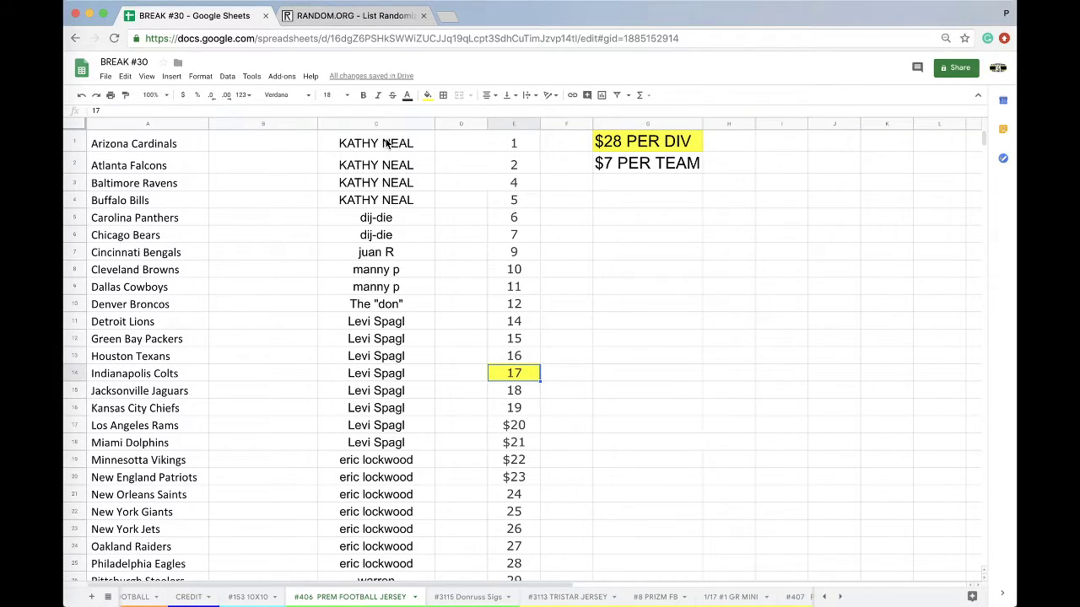
pyautogui.scroll(-1, 393, 221)
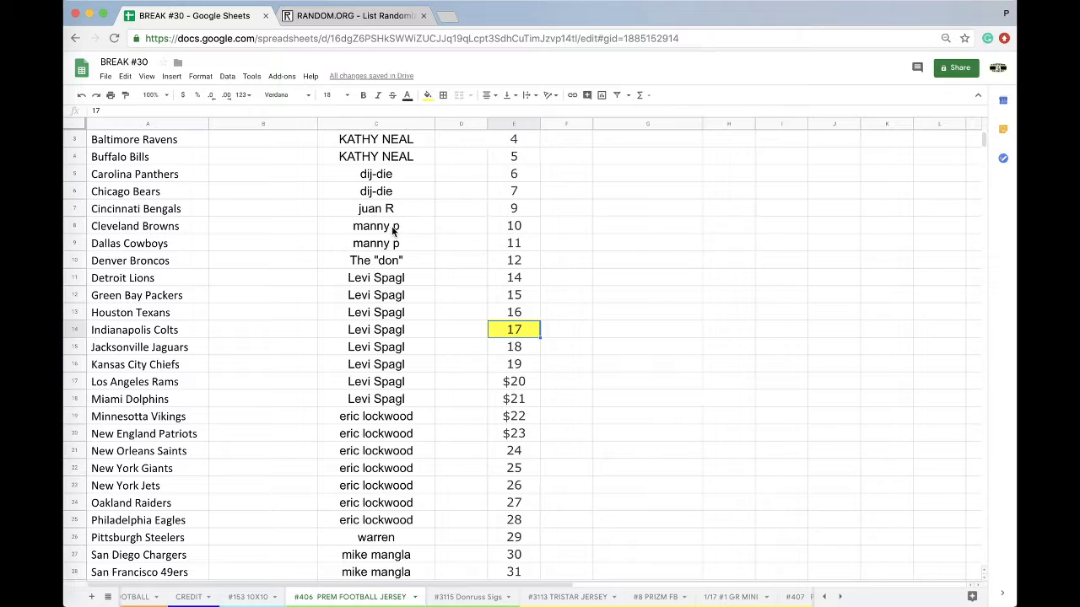
pyautogui.scroll(-1, 392, 230)
pyautogui.moveTo(368, 262); pyautogui.dragTo(368, 314)
pyautogui.scroll(-2, 371, 348)
pyautogui.click(372, 349)
pyautogui.moveTo(372, 361); pyautogui.dragTo(373, 434)
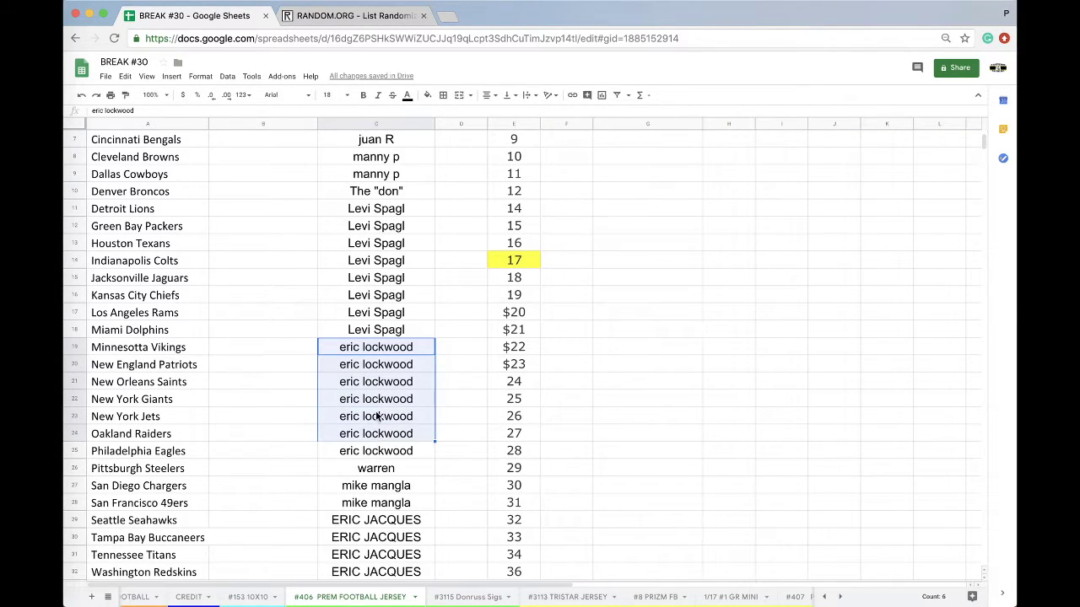
pyautogui.scroll(-2, 374, 435)
pyautogui.click(389, 416)
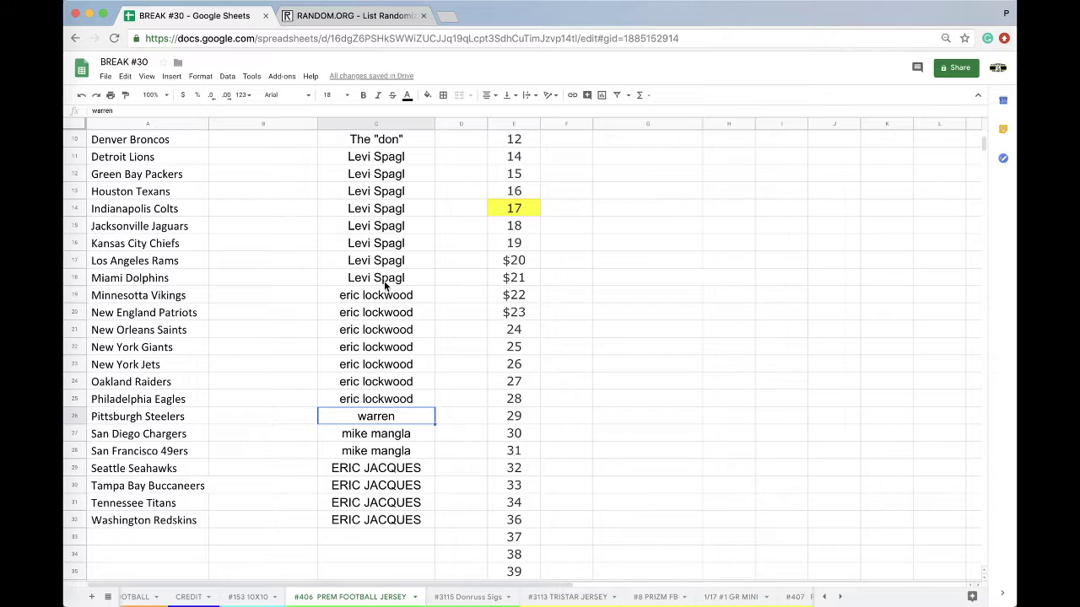
# Step: Copy all participant names from column C into RANDOM.ORG's List Randomizer and randomize the list
pyautogui.click(371, 122)
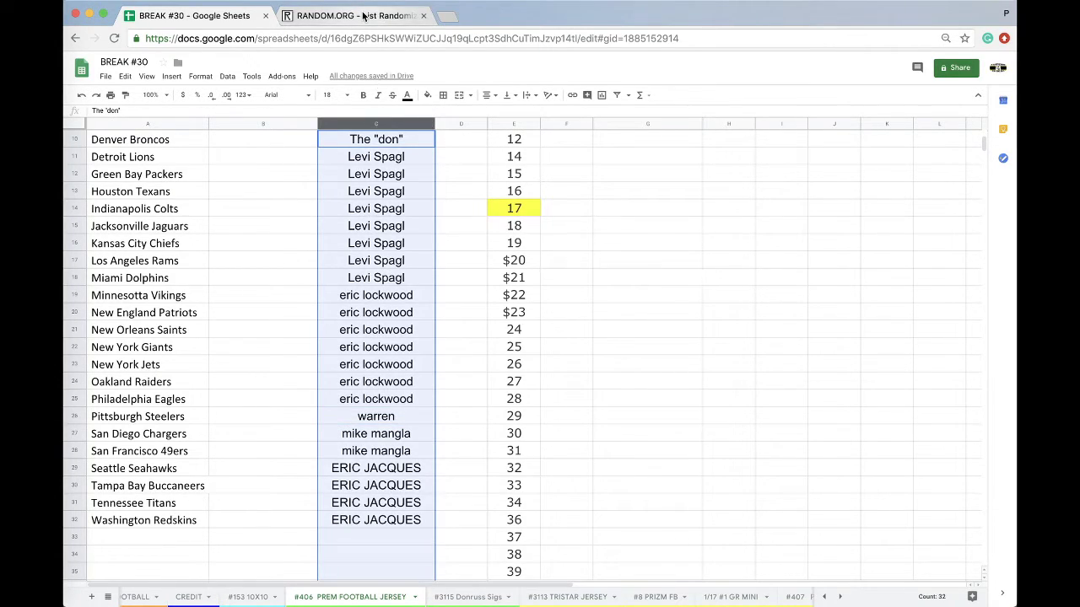
pyautogui.click(363, 15)
pyautogui.click(451, 37)
pyautogui.press('Return')
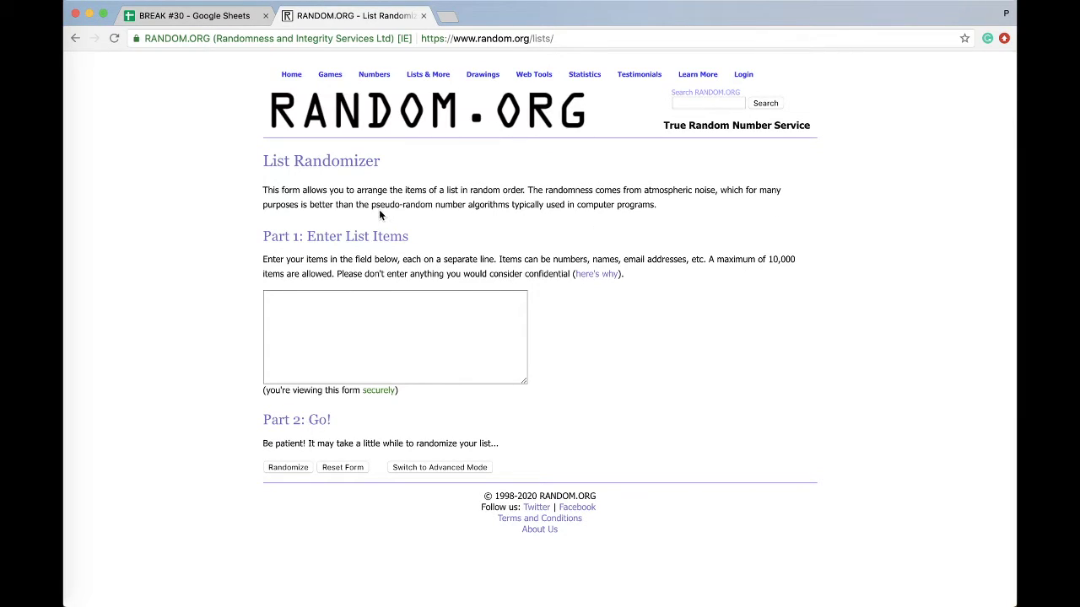
pyautogui.click(369, 365)
pyautogui.click(302, 472)
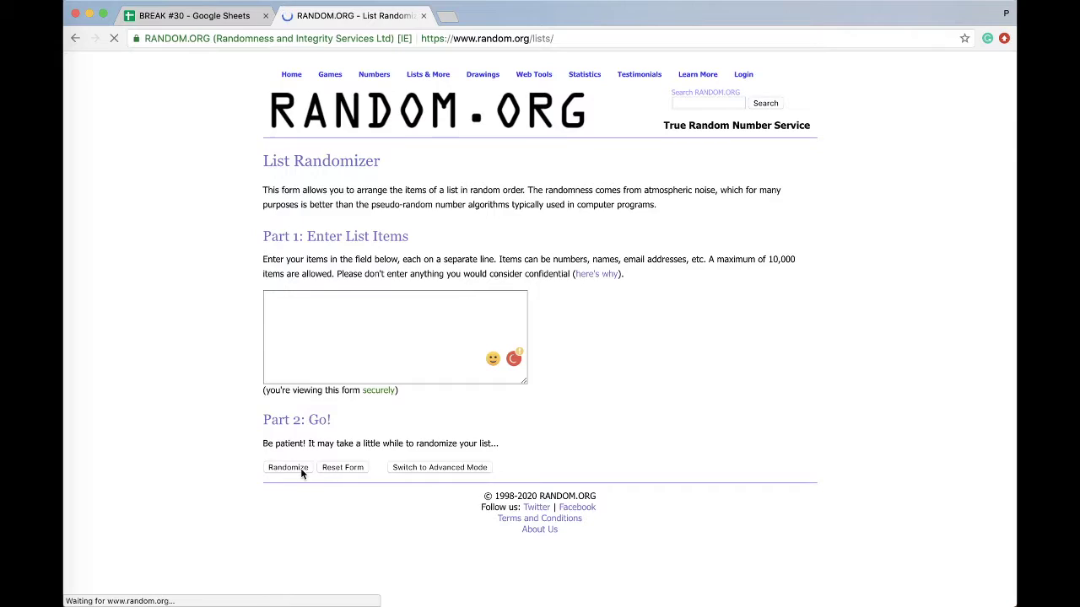
# Step: Randomize the participant list four more times, for five randomizations in total
pyautogui.scroll(-3, 301, 473)
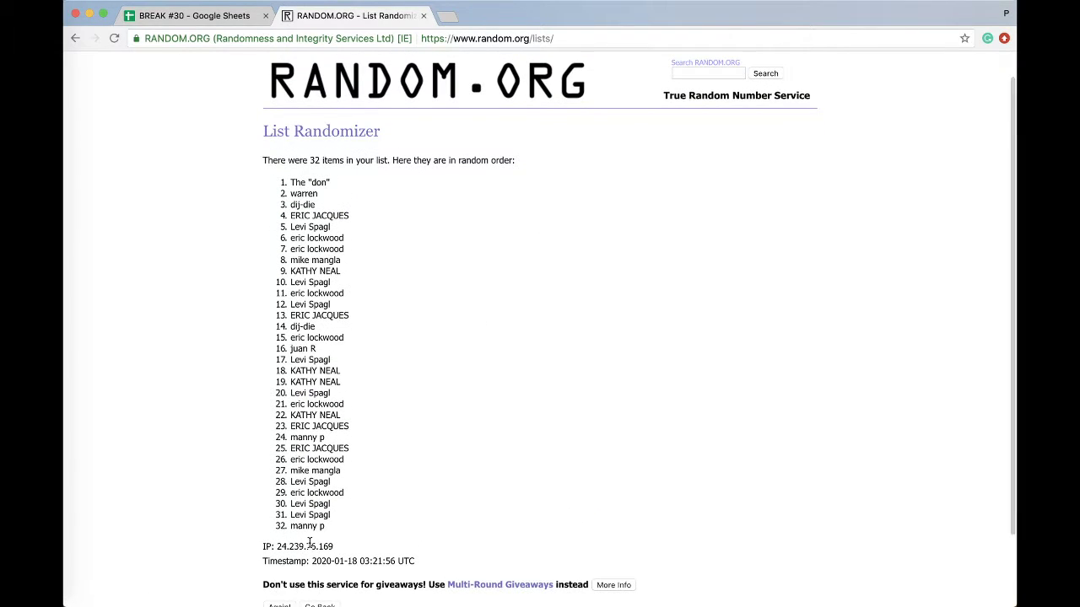
pyautogui.click(280, 523)
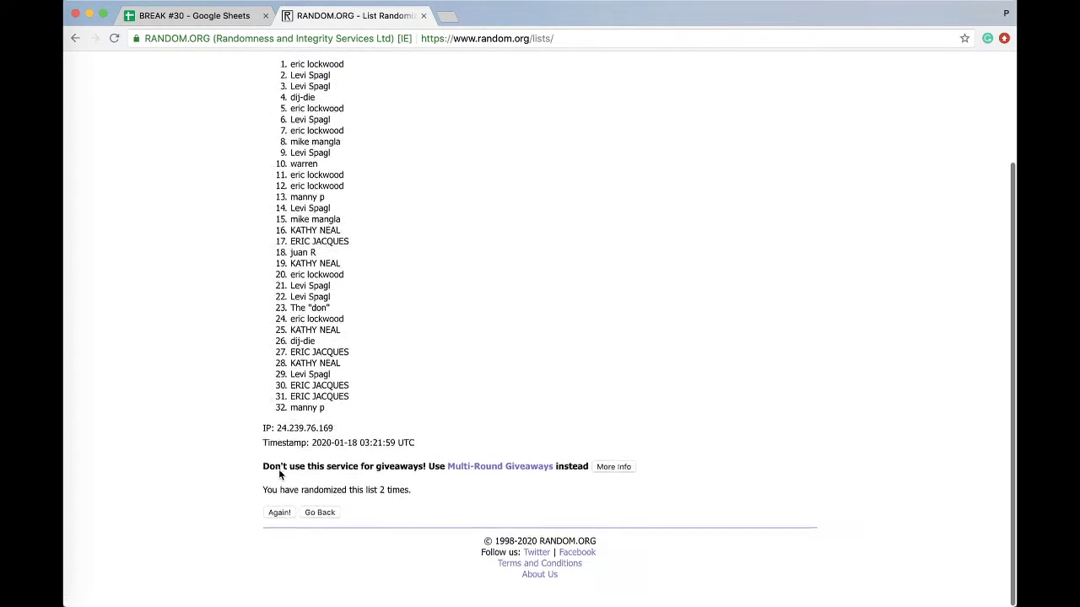
pyautogui.click(279, 523)
pyautogui.scroll(-3, 299, 473)
pyautogui.click(279, 523)
pyautogui.scroll(-3, 304, 457)
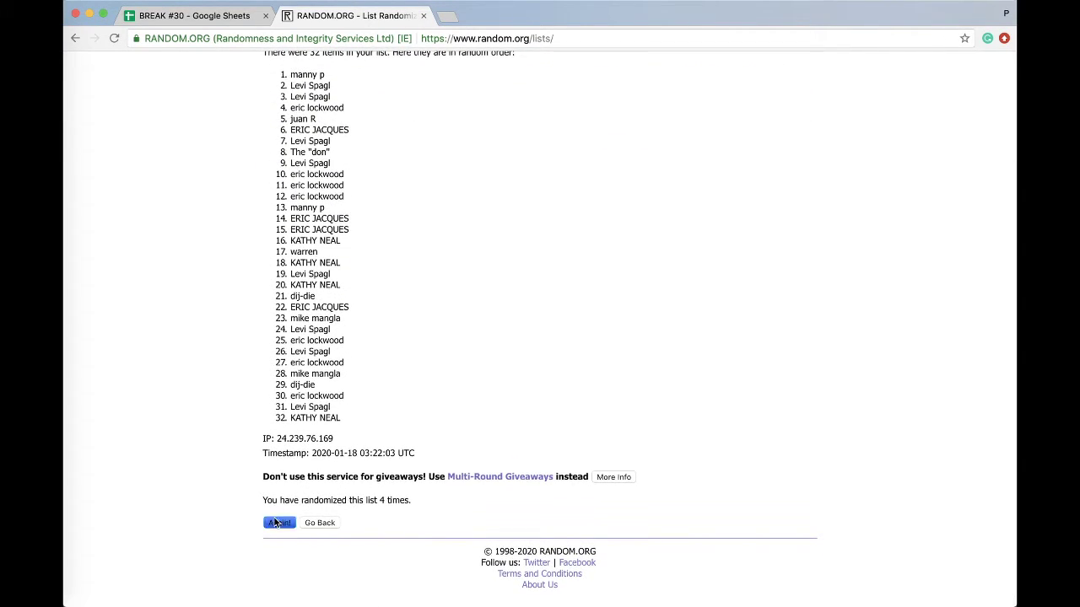
pyautogui.click(279, 523)
# Step: Copy the final randomized names into column B of the BREAK #30 spreadsheet, starting at B1, with font size 18
pyautogui.moveTo(289, 212); pyautogui.dragTo(365, 416)
pyautogui.scroll(-3, 359, 245)
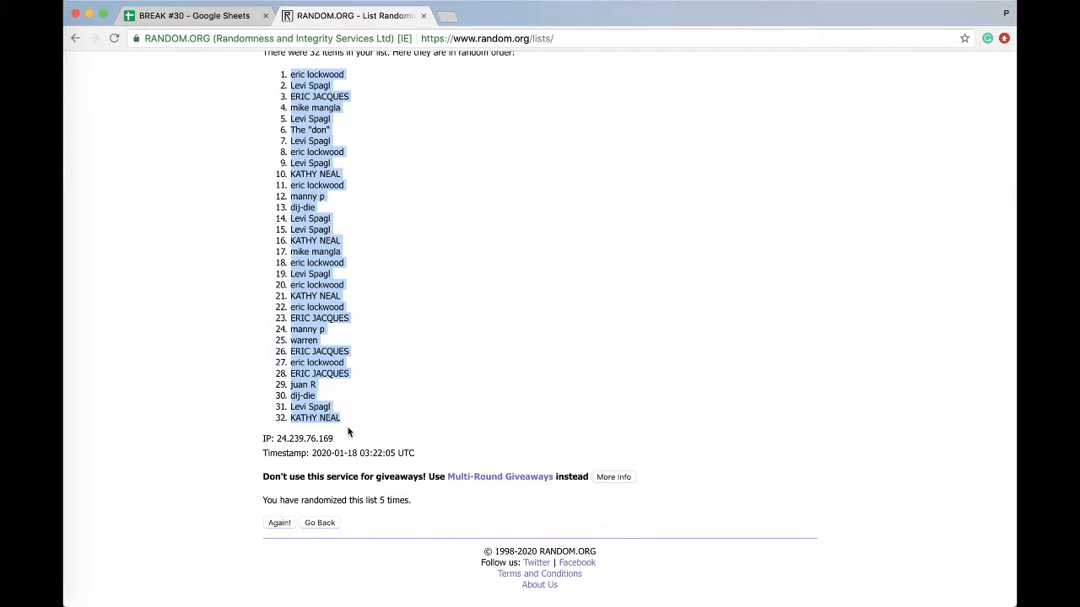
pyautogui.scroll(1, 347, 427)
pyautogui.click(194, 15)
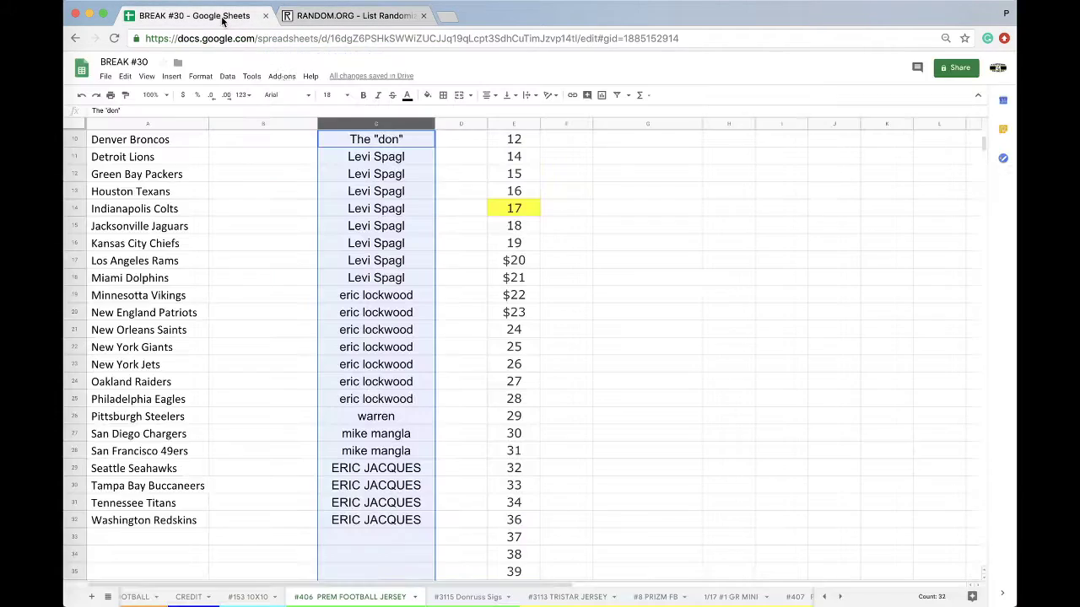
pyautogui.scroll(5, 276, 147)
pyautogui.click(264, 141)
pyautogui.press('super+v')
pyautogui.click(333, 95)
pyautogui.click(332, 247)
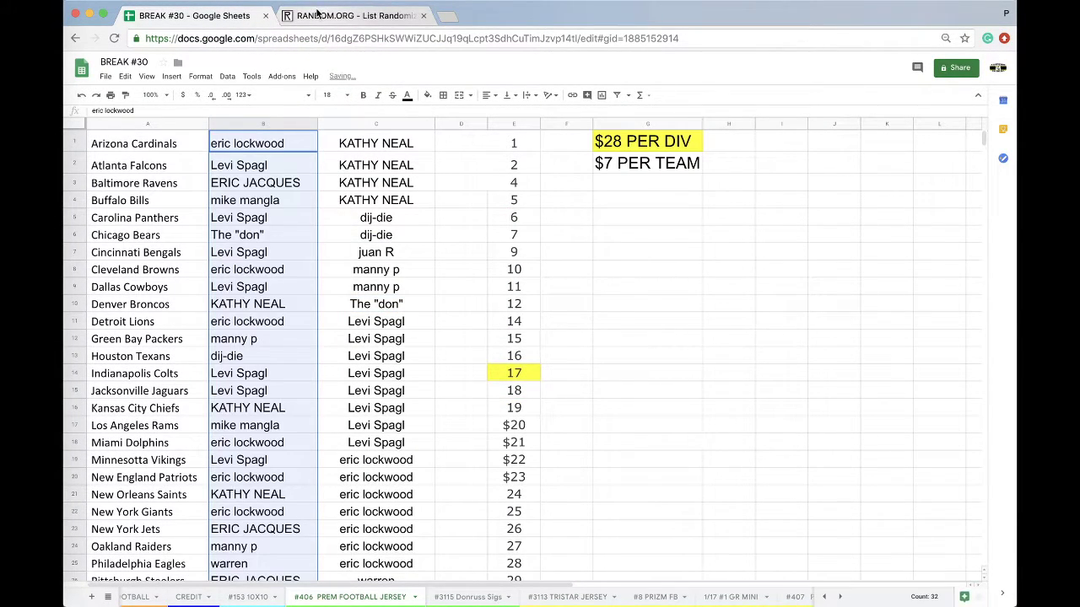
# Step: Check the pasted names against the randomizer's order and sort the sheet by column B from A to Z
pyautogui.click(317, 12)
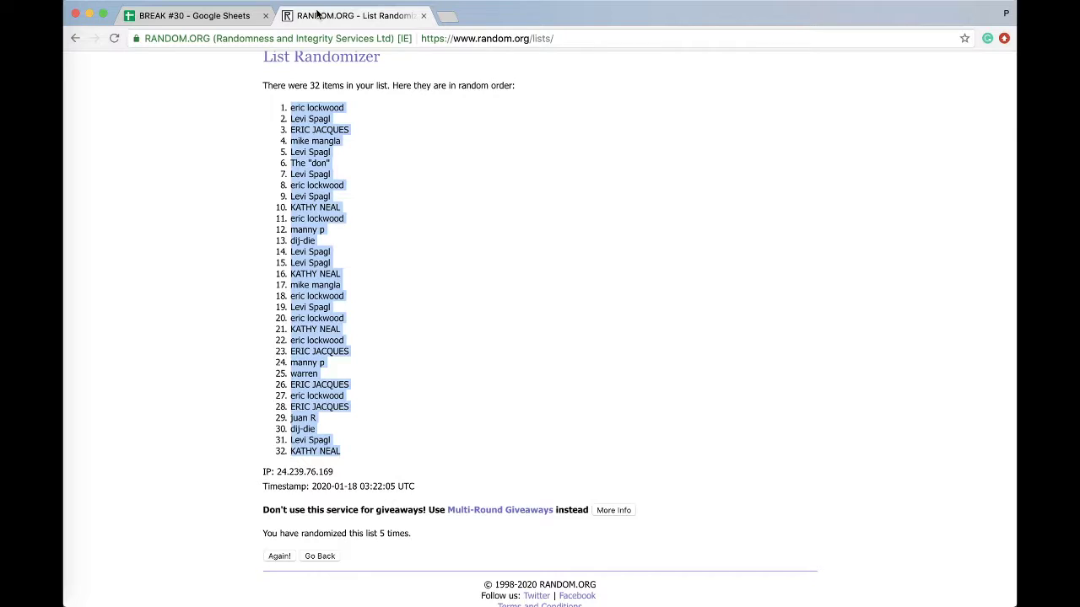
pyautogui.click(215, 17)
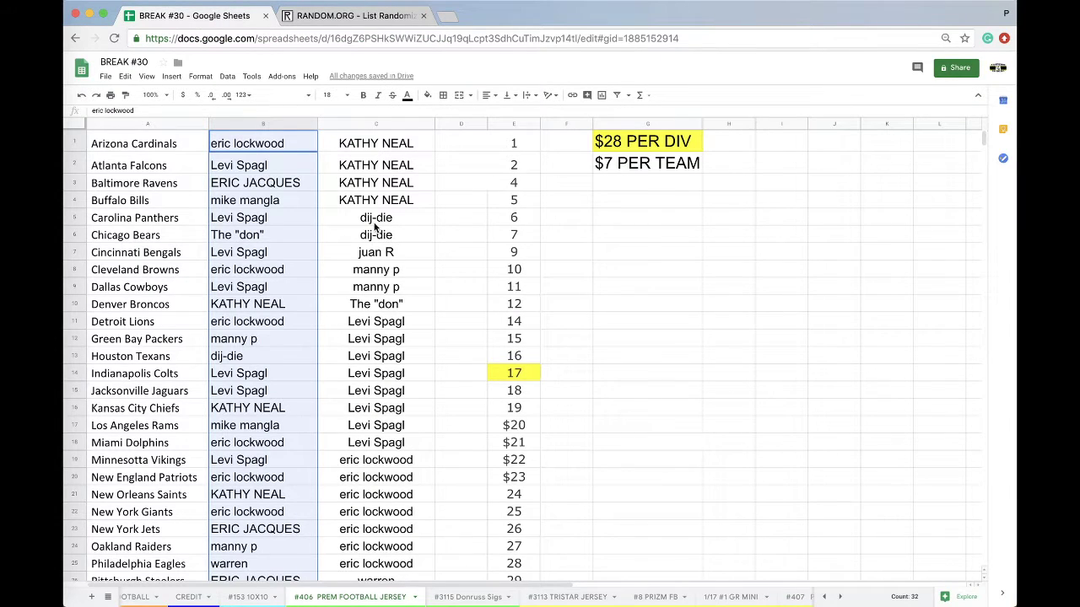
pyautogui.scroll(-5, 288, 395)
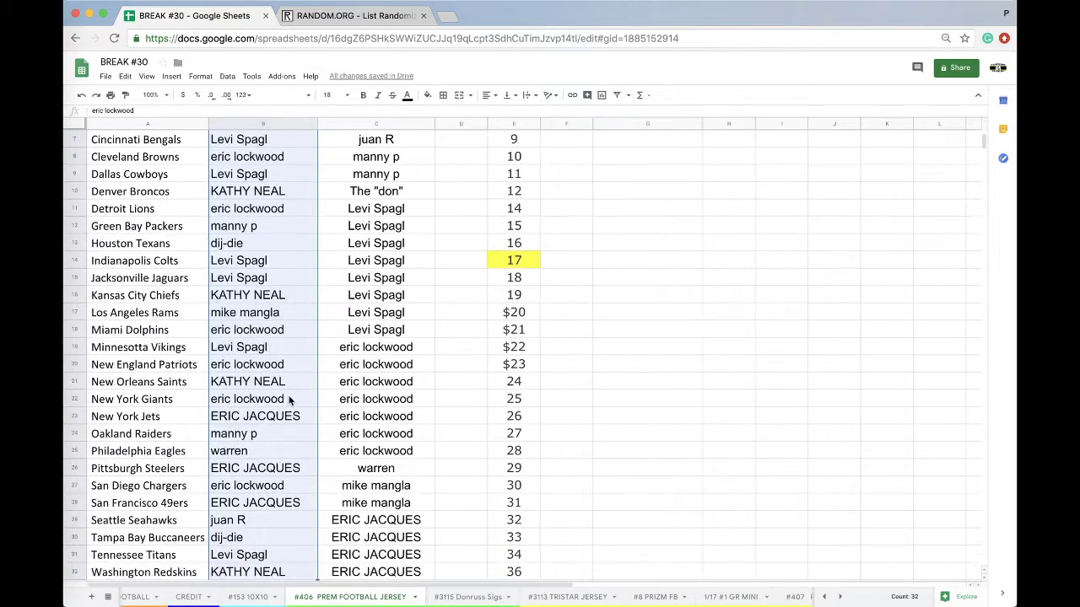
pyautogui.scroll(5, 289, 396)
pyautogui.click(227, 76)
pyautogui.click(245, 96)
# Step: Examine which teams each participant received by going through the names grouped in column B
pyautogui.click(248, 141)
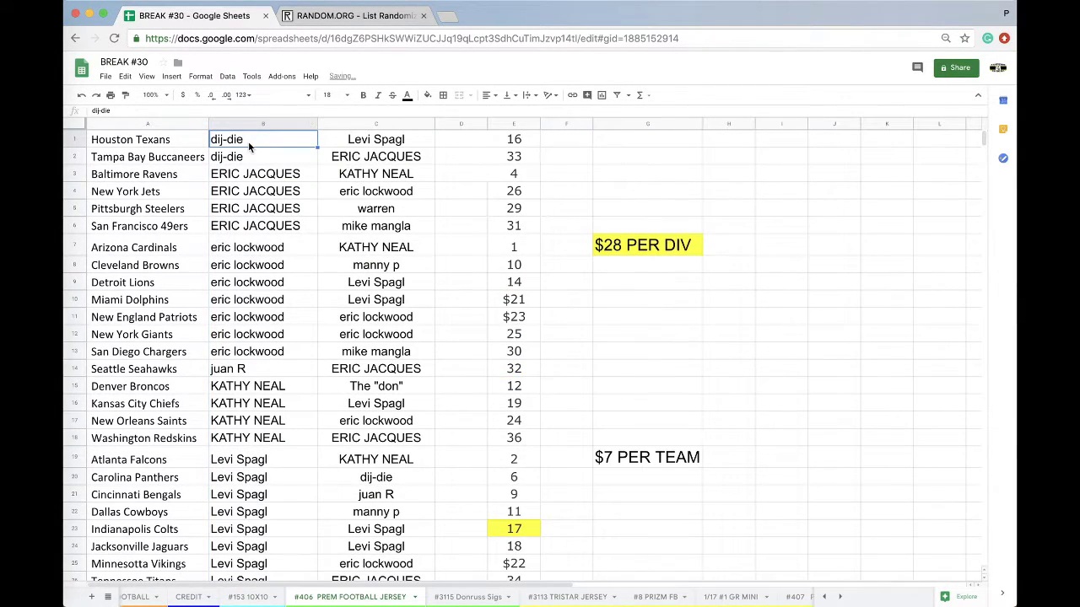
pyautogui.click(246, 173)
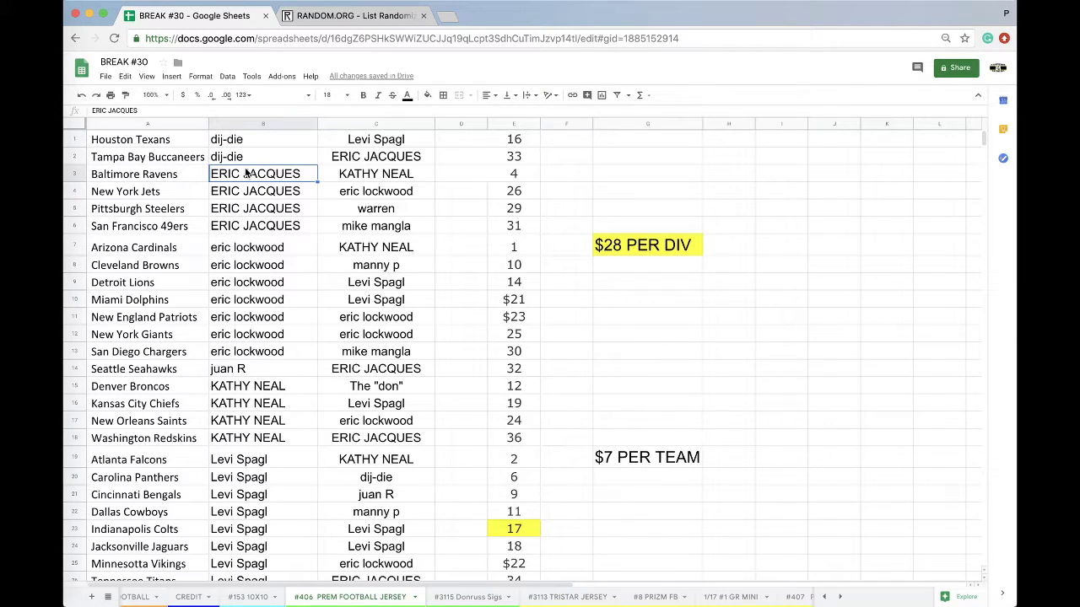
pyautogui.scroll(-1, 249, 178)
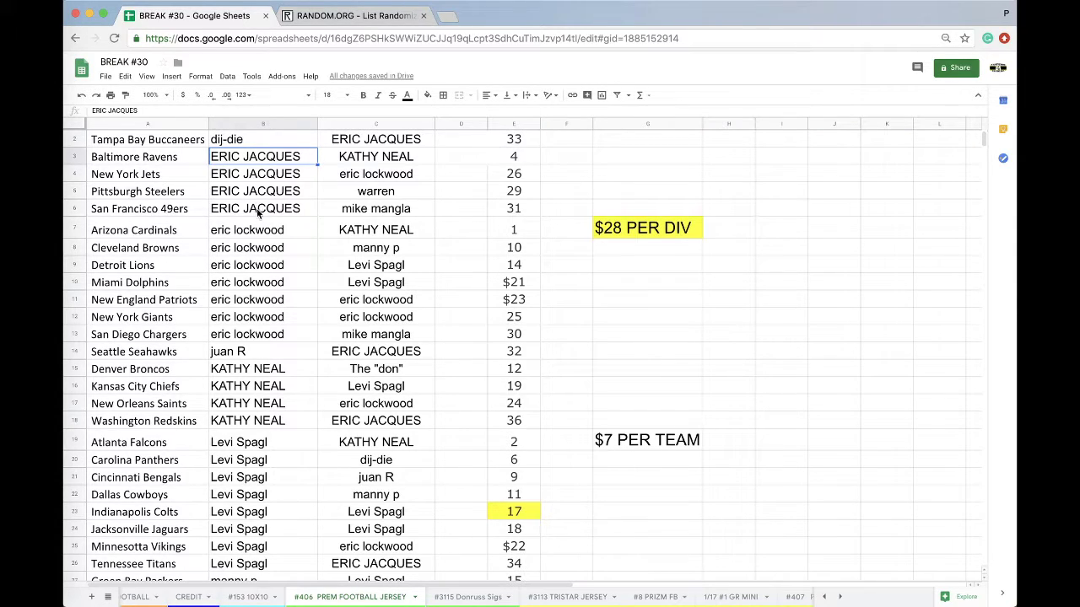
pyautogui.scroll(-2, 266, 272)
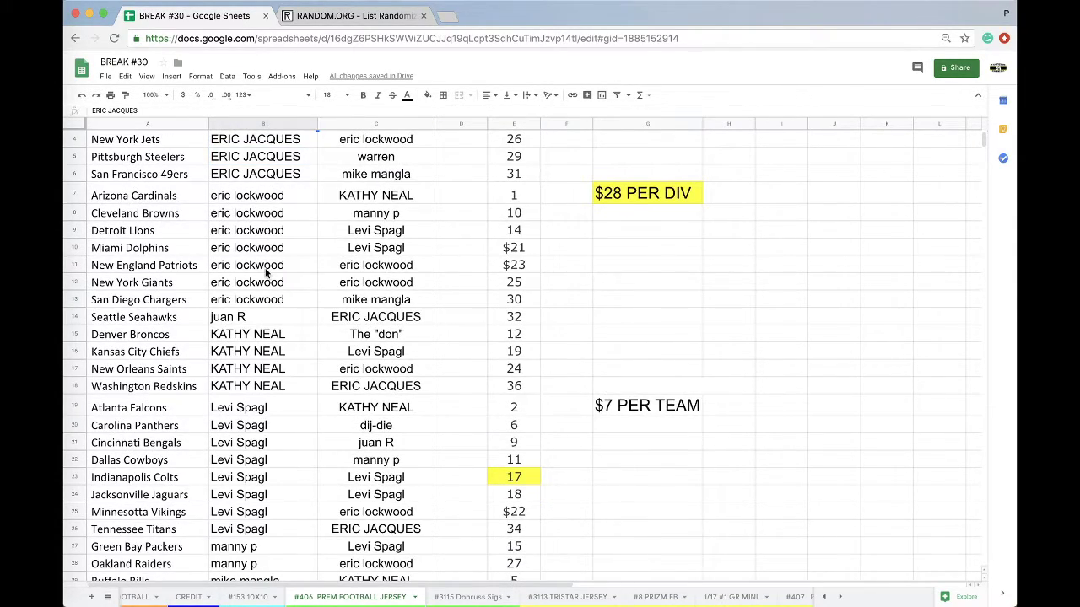
pyautogui.scroll(-2, 265, 272)
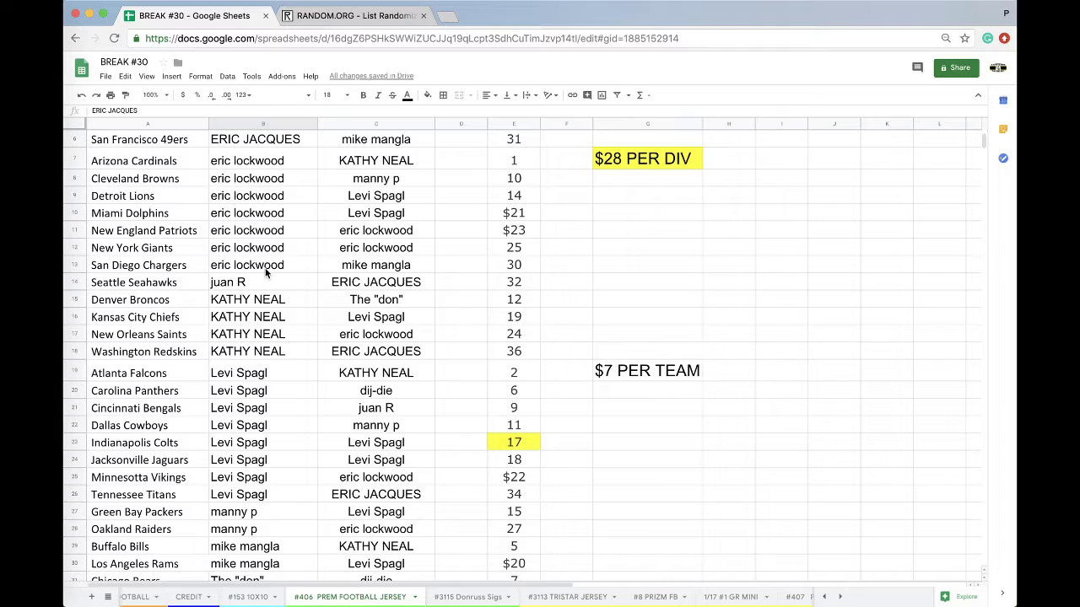
pyautogui.scroll(-3, 266, 272)
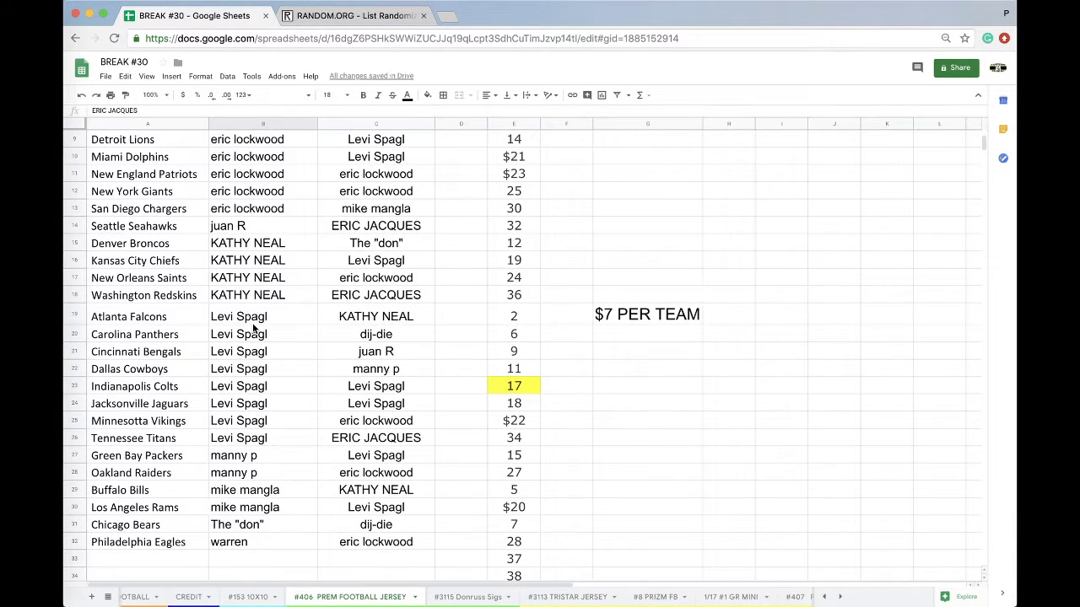
pyautogui.scroll(-1, 253, 329)
pyautogui.scroll(-1, 253, 329)
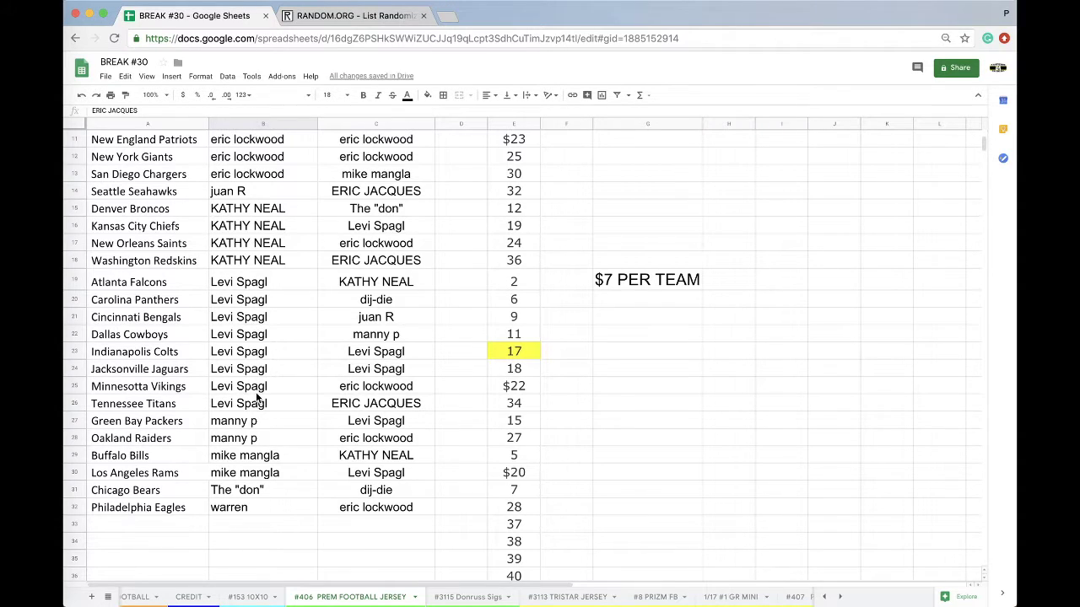
pyautogui.scroll(10, 258, 445)
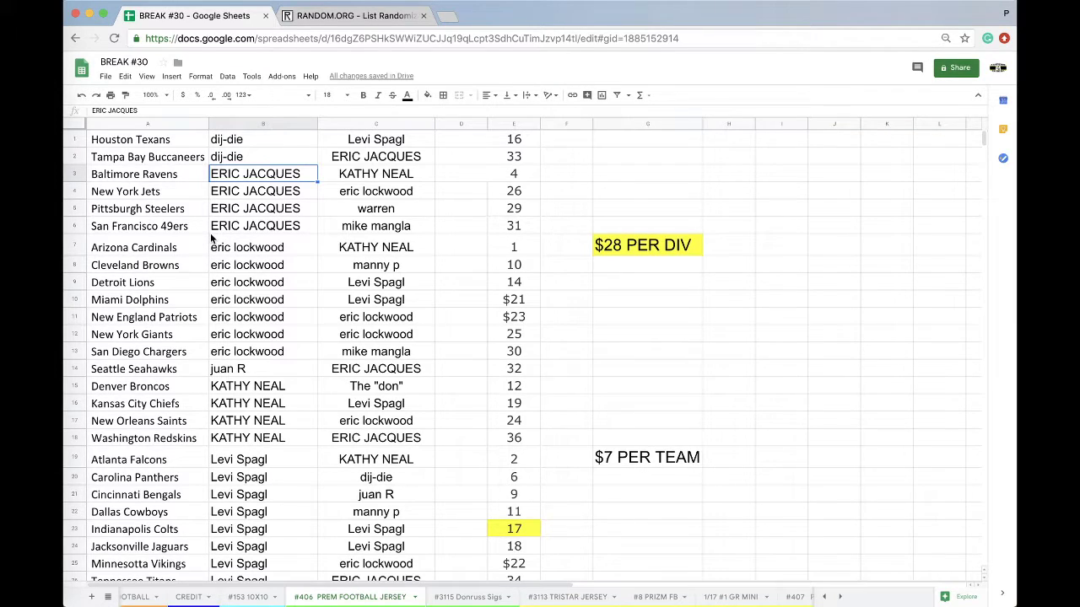
# Step: Sort the sheet by team name in column A from A to Z
pyautogui.click(148, 124)
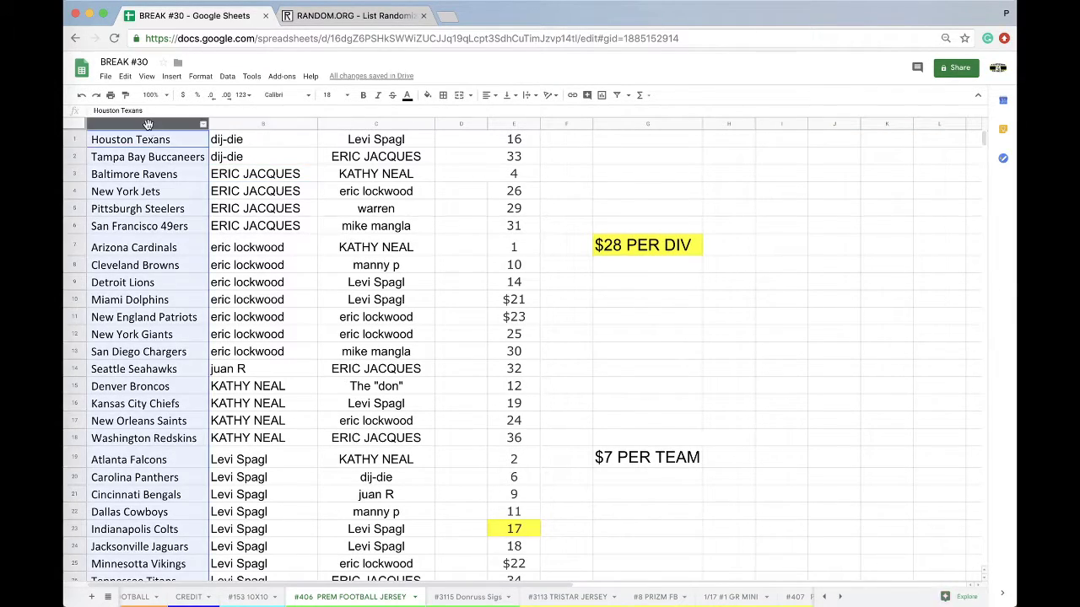
pyautogui.click(228, 76)
pyautogui.click(278, 95)
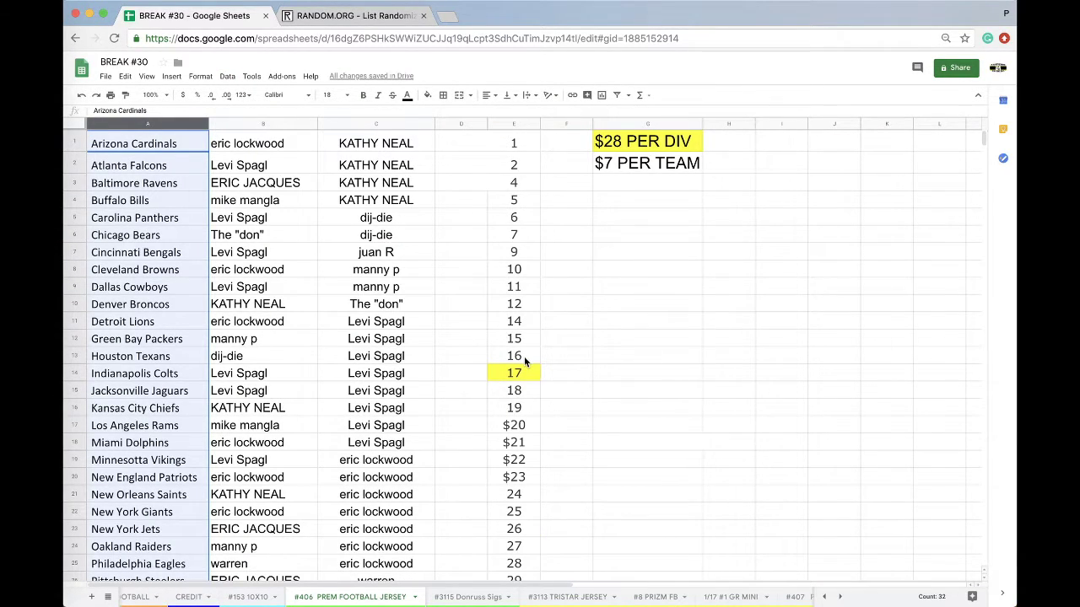
# Step: Check the participant's balance on the CREDIT sheet and enter their name beside Pittsburgh Steelers in C26 of the #8 PRIZM FB sheet
pyautogui.click(565, 597)
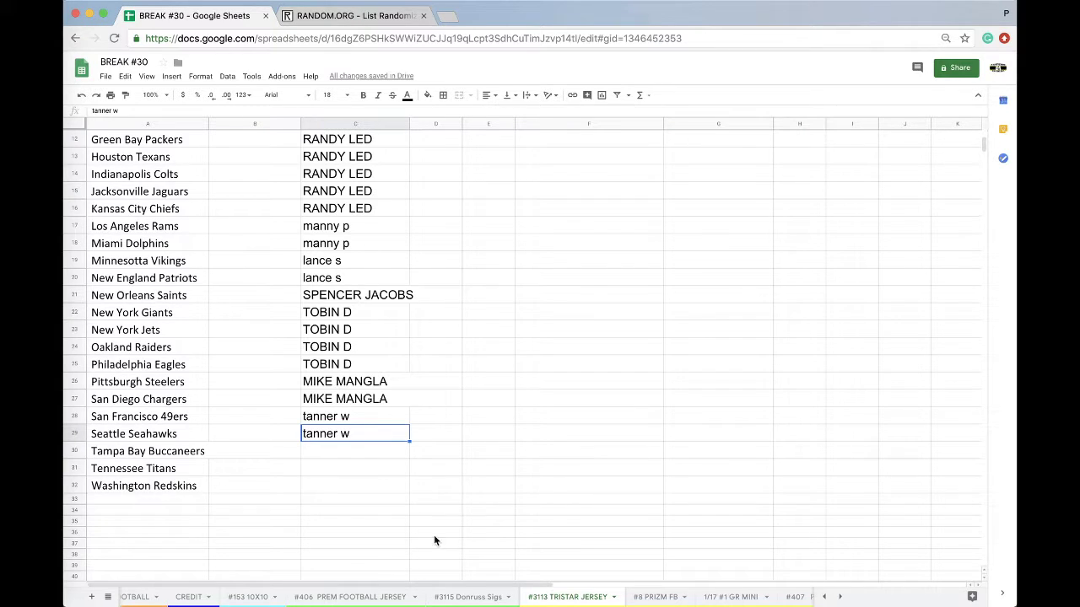
pyautogui.click(188, 598)
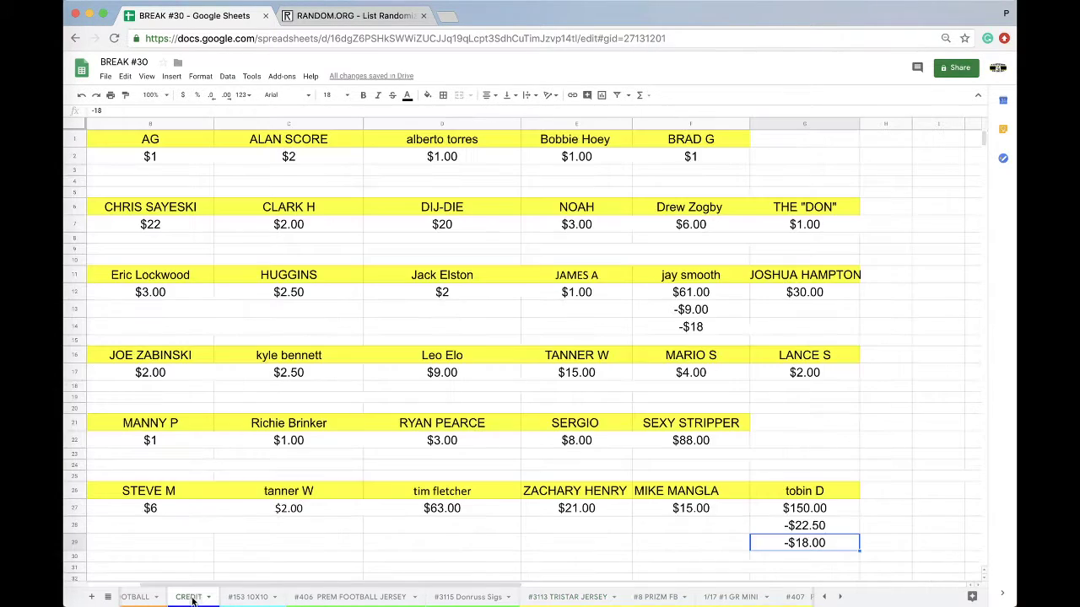
pyautogui.click(592, 387)
pyautogui.hscroll(1, 673, 602)
pyautogui.click(634, 596)
pyautogui.click(336, 555)
pyautogui.write('tanner w')
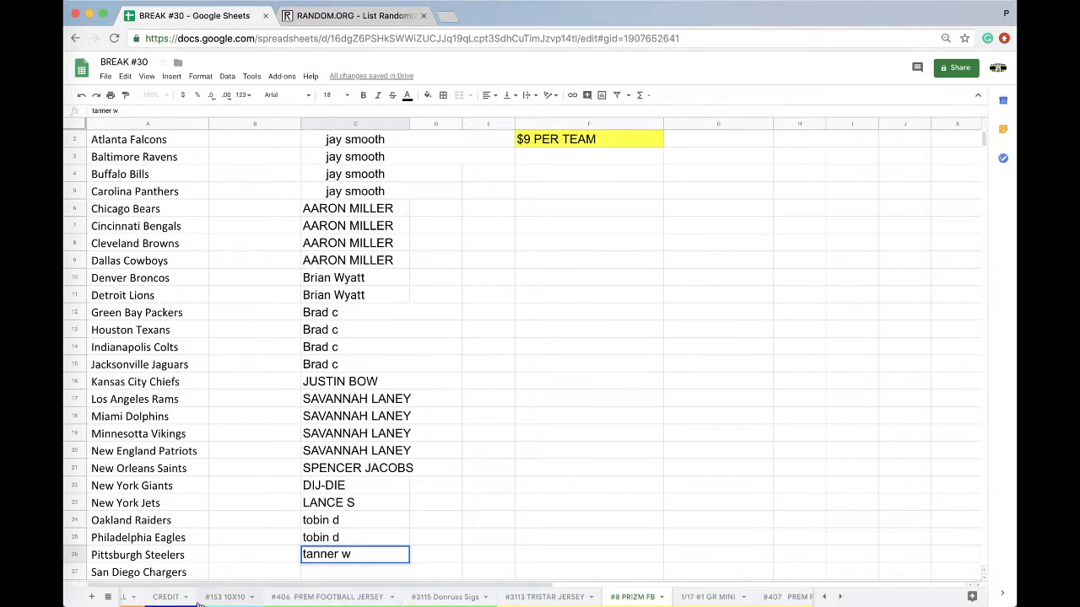
# Step: Set the same participant's credit in E17 of the CREDIT sheet to $8
pyautogui.click(167, 596)
pyautogui.click(563, 374)
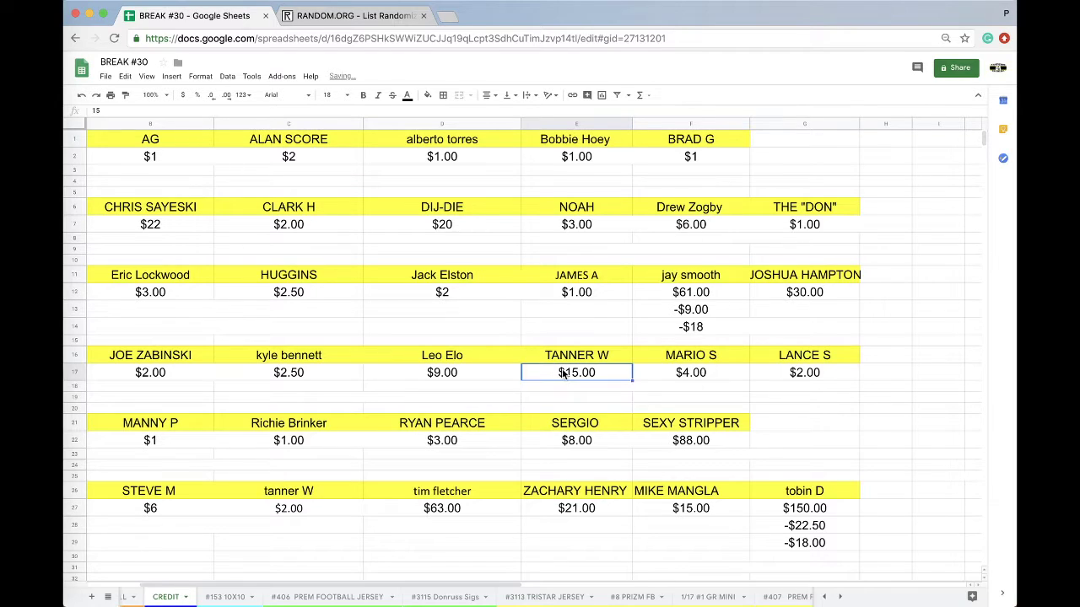
pyautogui.write('$8')
# Step: Look over the remaining team spots on the #3113 TRISTAR JERSEY and #8 PRIZM FB sheets and return to #406 PREM FOOTBALL JERSEY
pyautogui.click(552, 597)
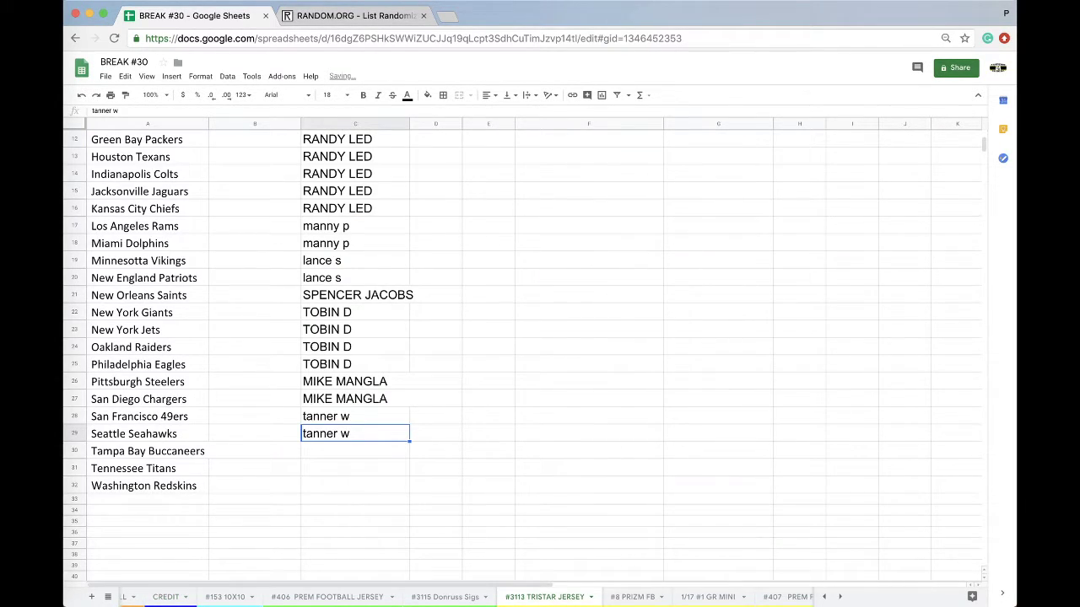
pyautogui.click(640, 598)
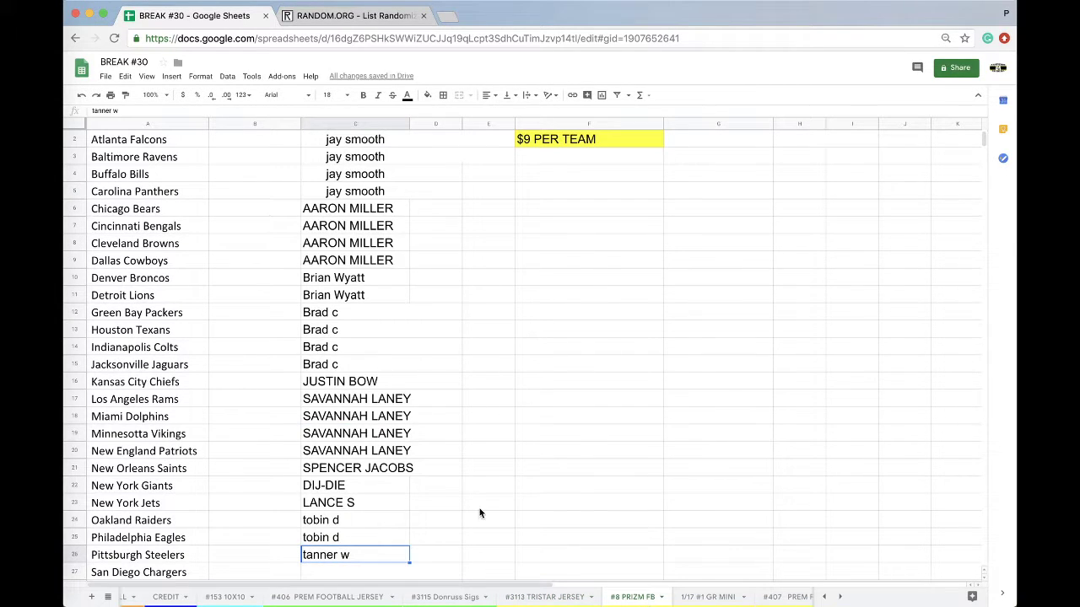
pyautogui.scroll(-3, 479, 513)
pyautogui.click(329, 597)
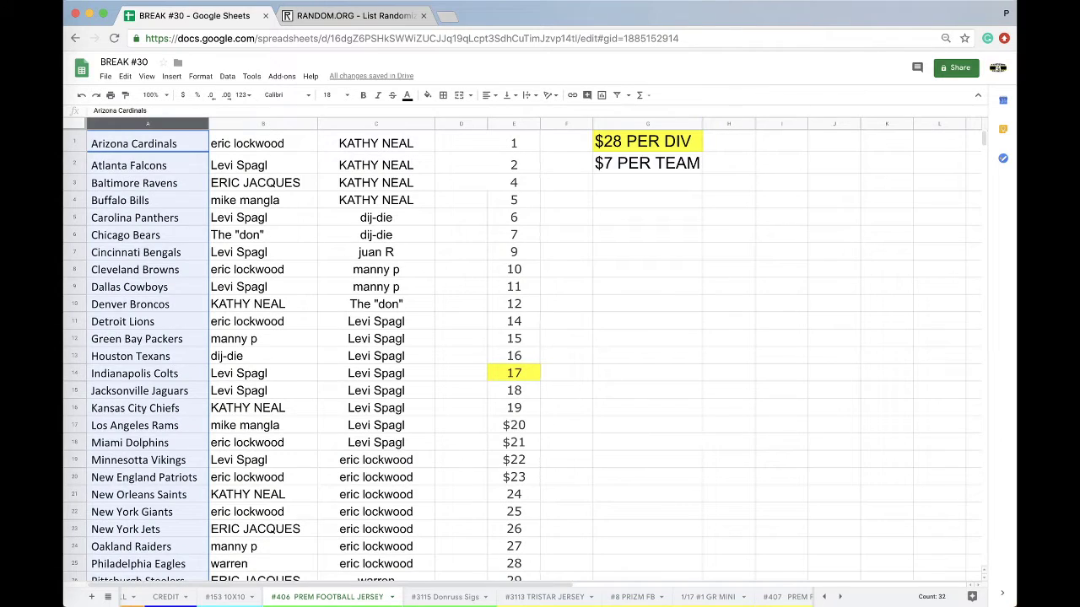